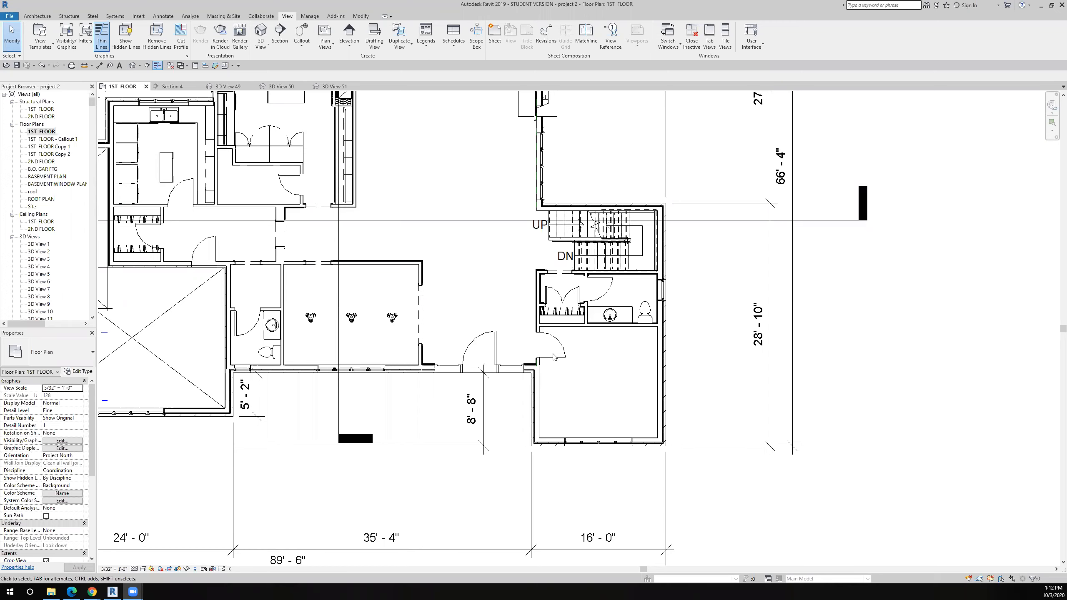
Step: Measure the offset between the inner faces of the exterior wall and the interior wall below the lower-right room's door
scroll(553, 357, "up", 3)
scroll(544, 368, "down", 5)
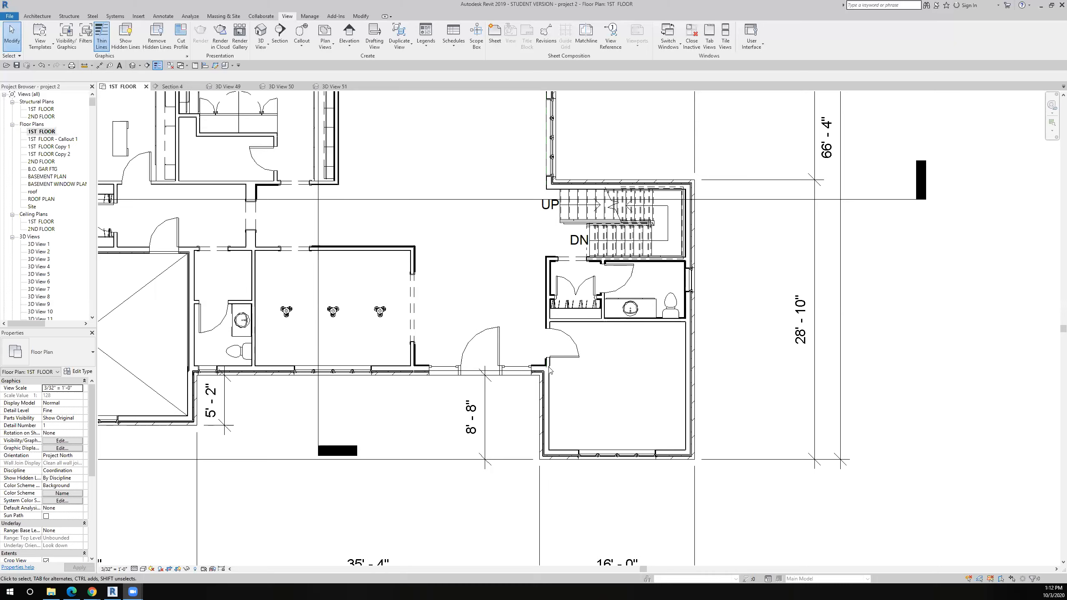
scroll(549, 369, "up", 2)
scroll(550, 369, "up", 3)
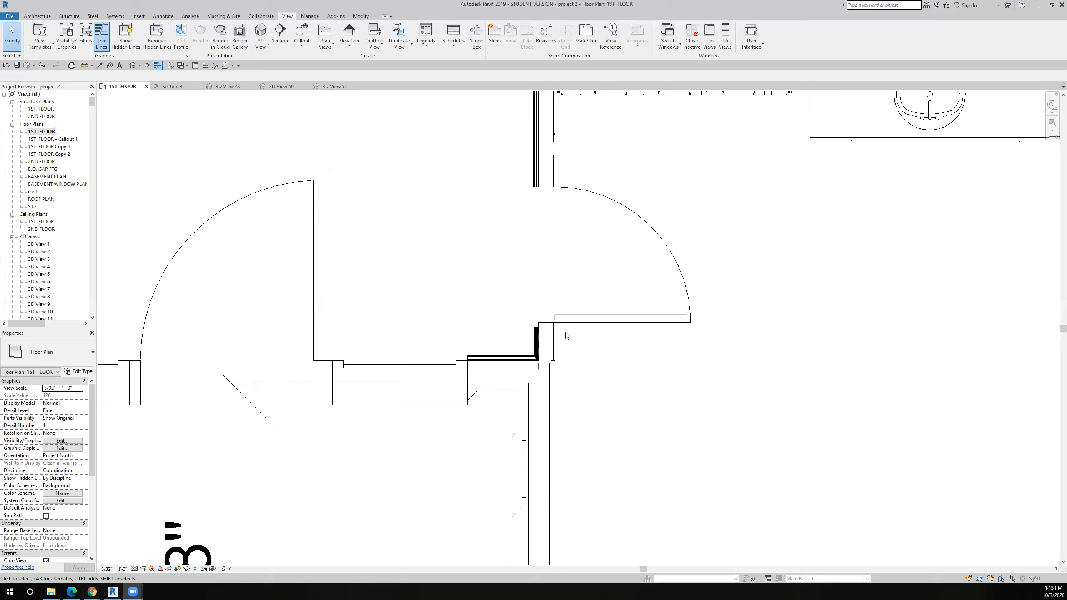
scroll(561, 403, "down", 3)
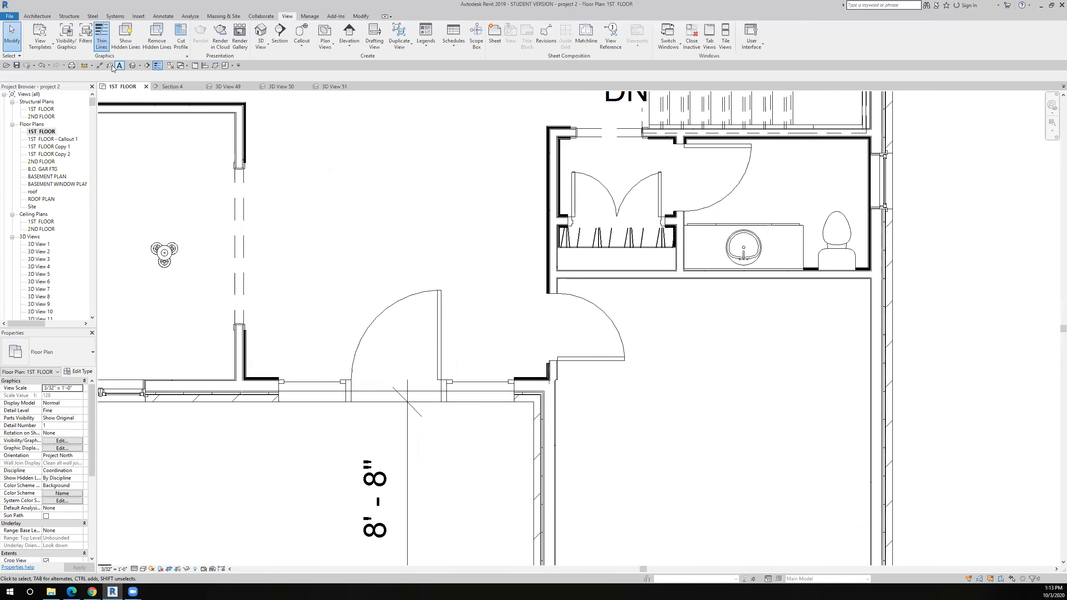
left_click(86, 65)
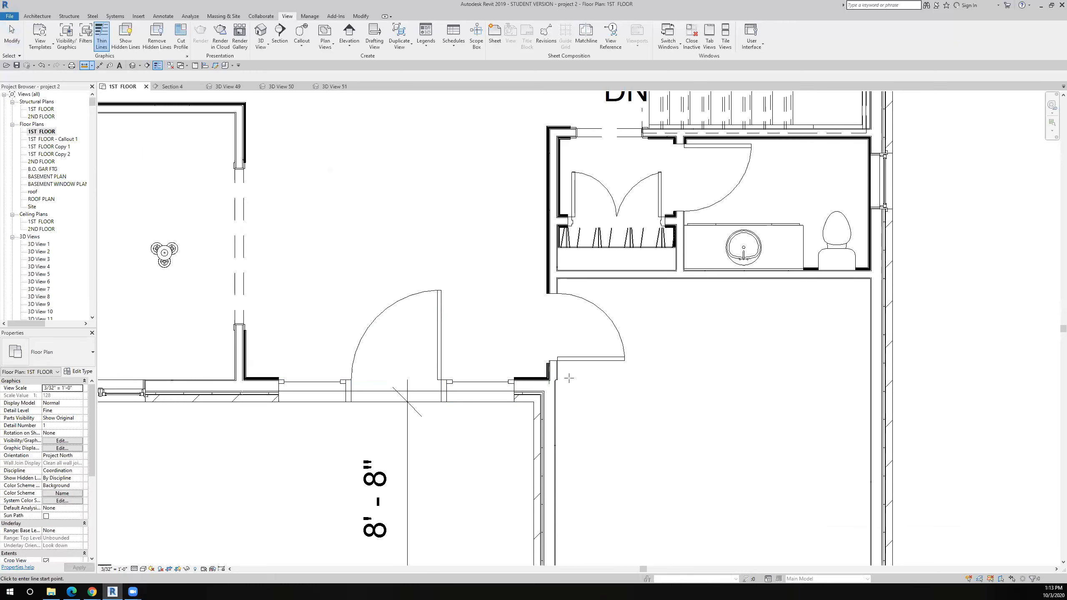
scroll(539, 379, "up", 5)
scroll(539, 379, "up", 1)
left_click(485, 390)
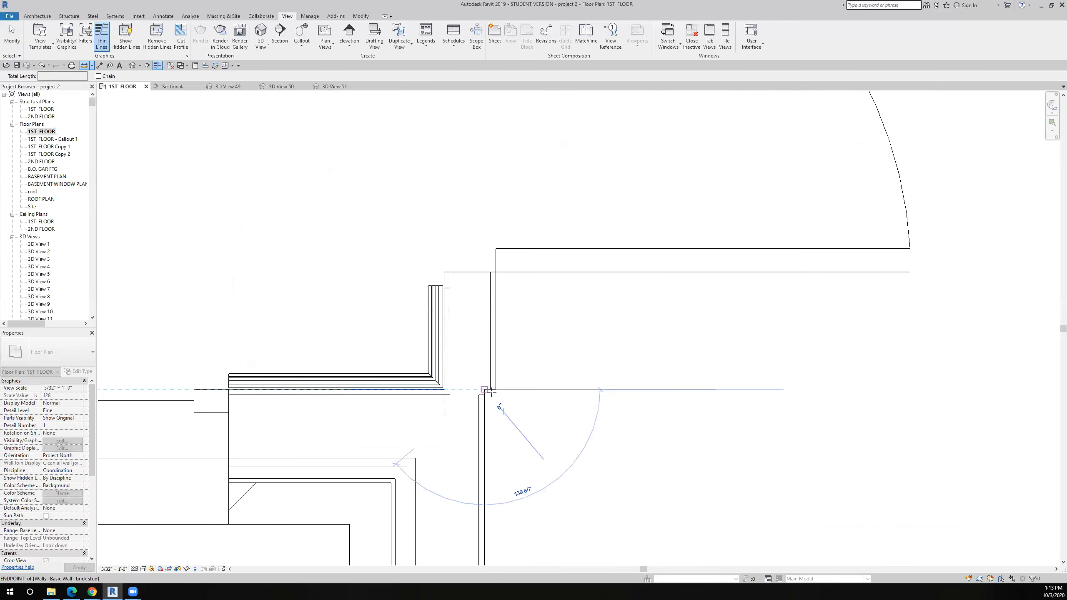
left_click(495, 390)
scroll(499, 397, "down", 5)
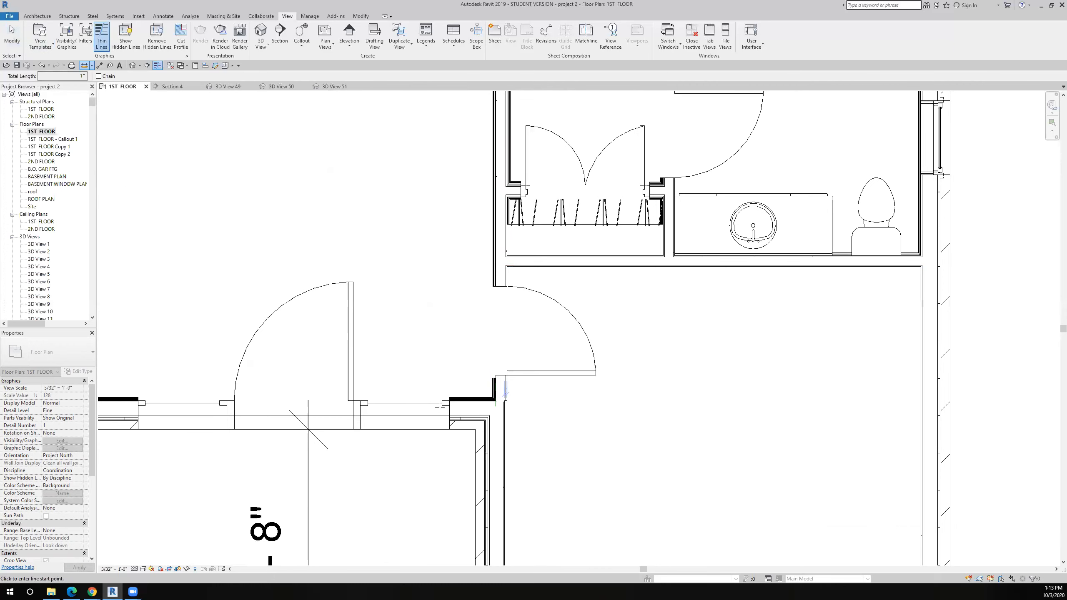
scroll(380, 368, "down", 3)
key("Escape")
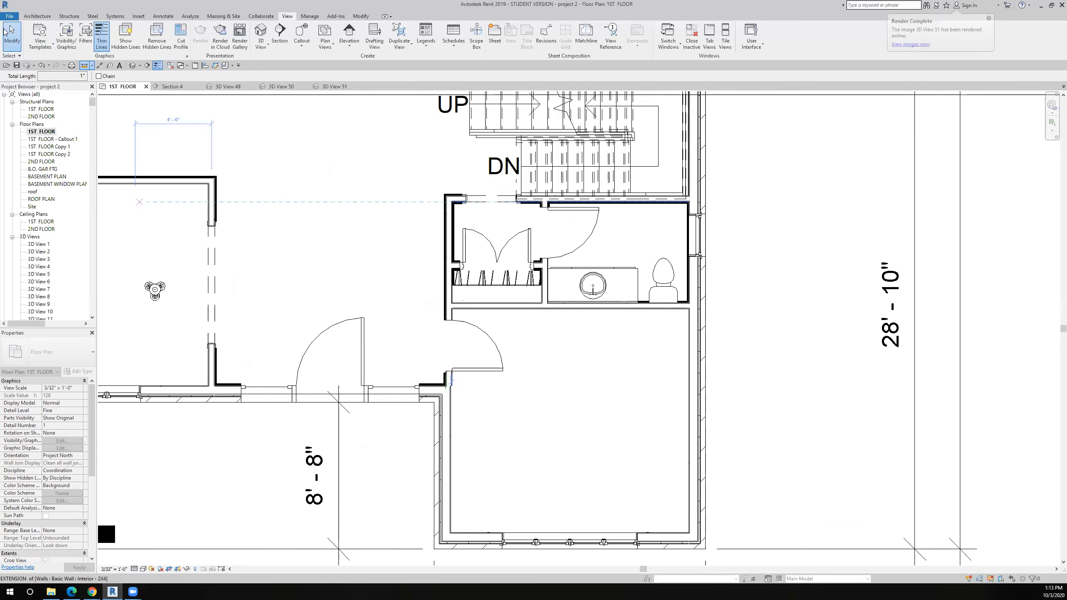
Step: Examine the subwalls of the stacked wall on the lower-right room's left side, going through its assembly rows down to brick stud
left_click(446, 452)
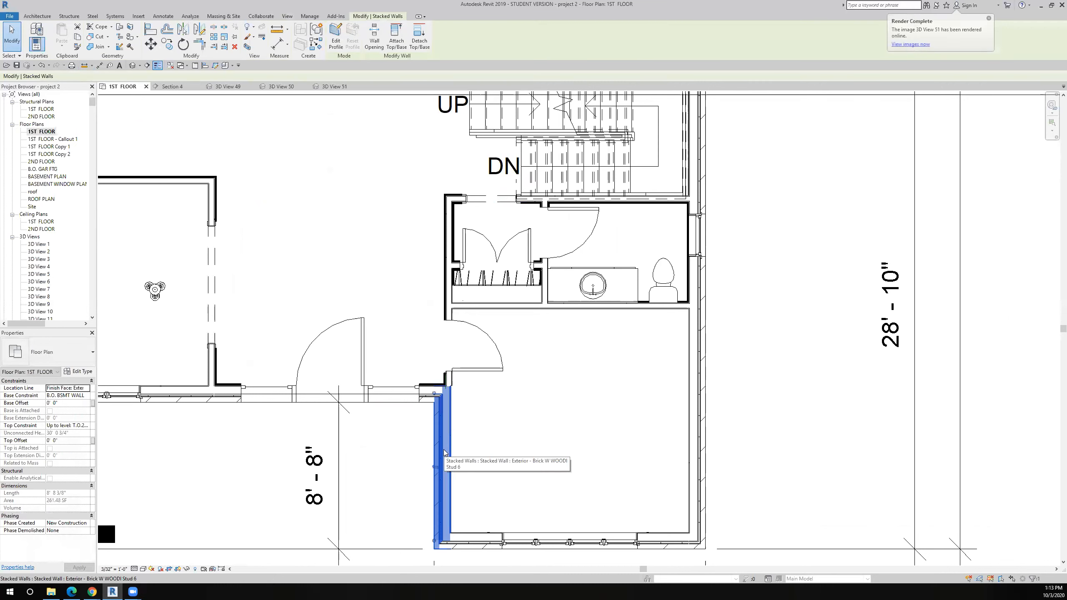
left_click(84, 372)
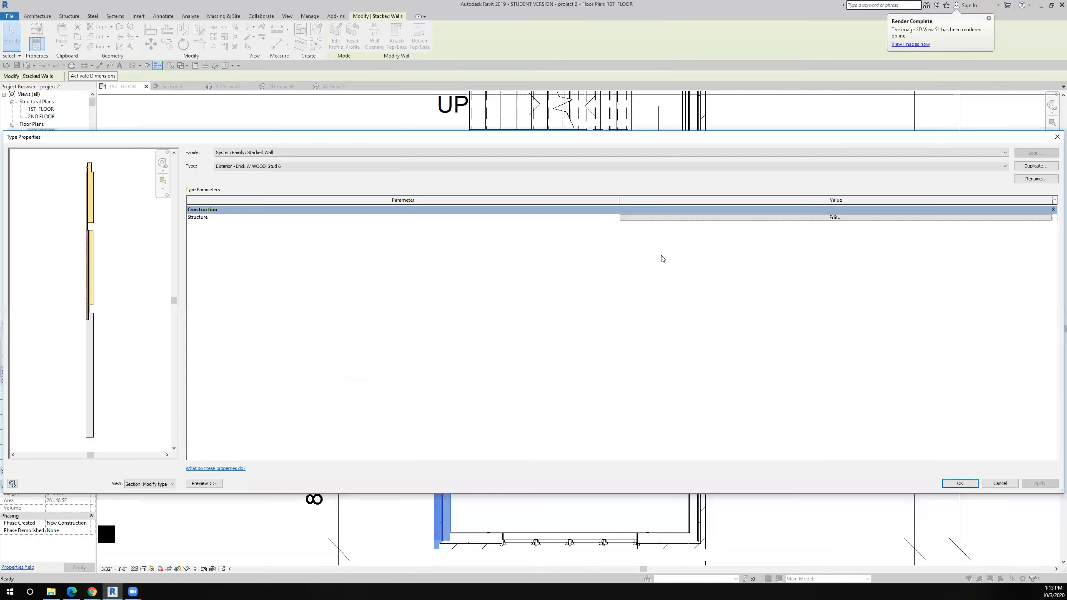
left_click(718, 217)
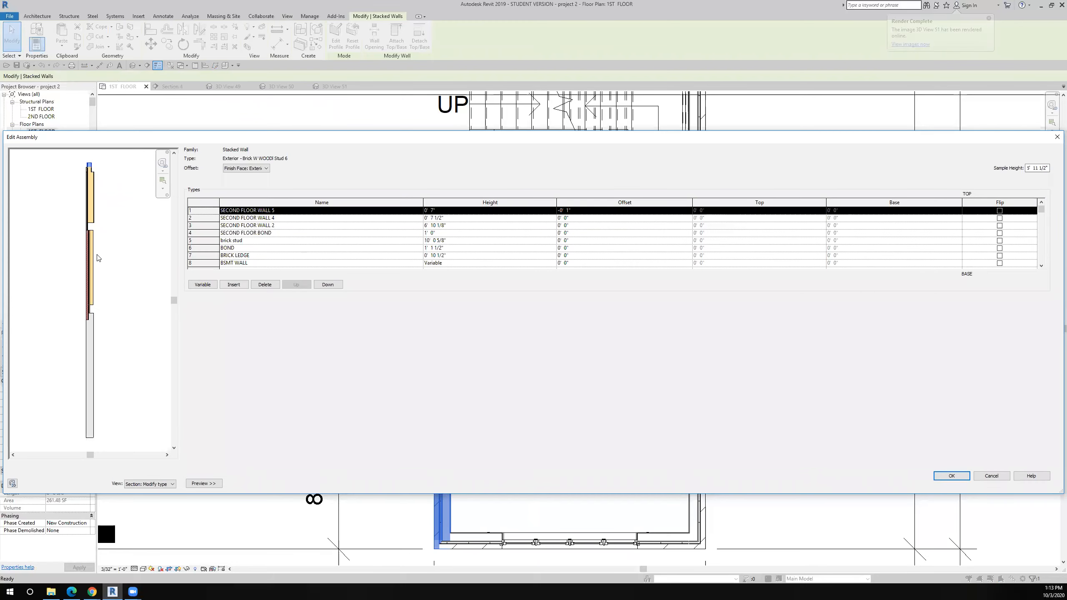
scroll(99, 271, "down", 5)
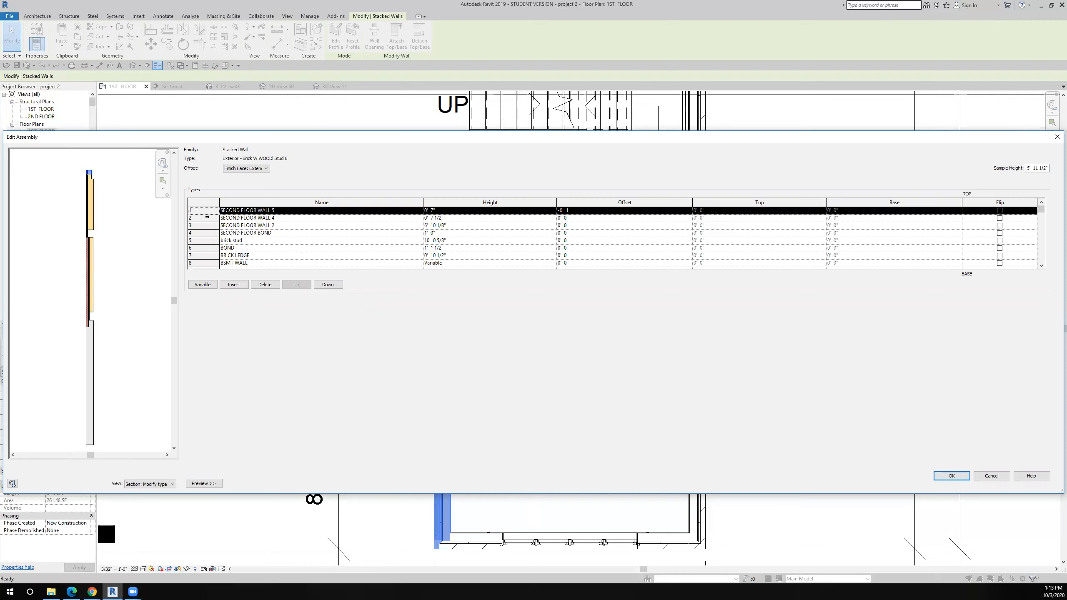
left_click(201, 218)
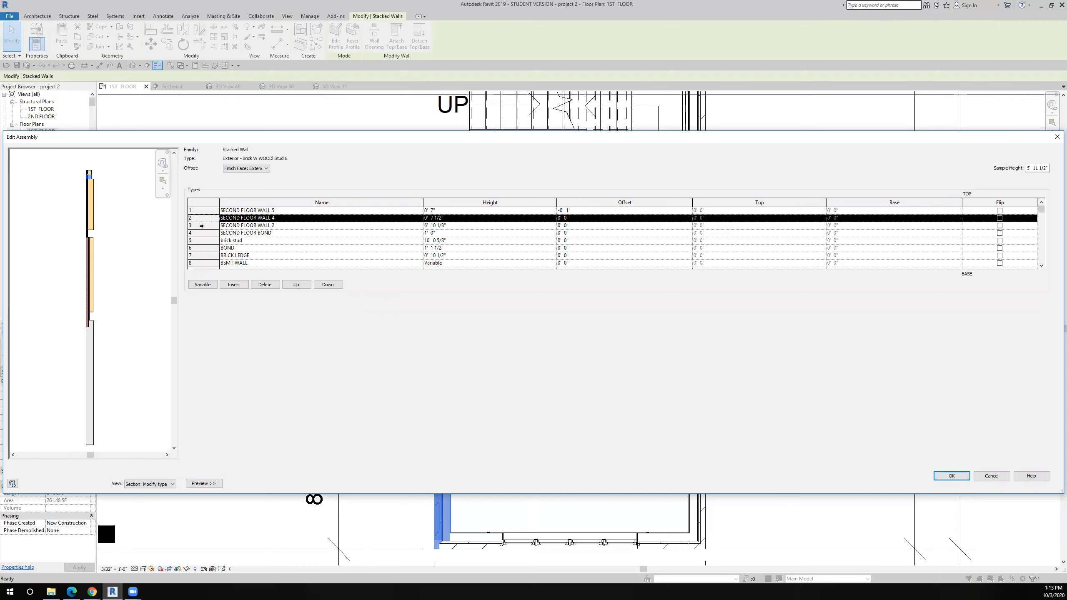
left_click(200, 226)
left_click(200, 234)
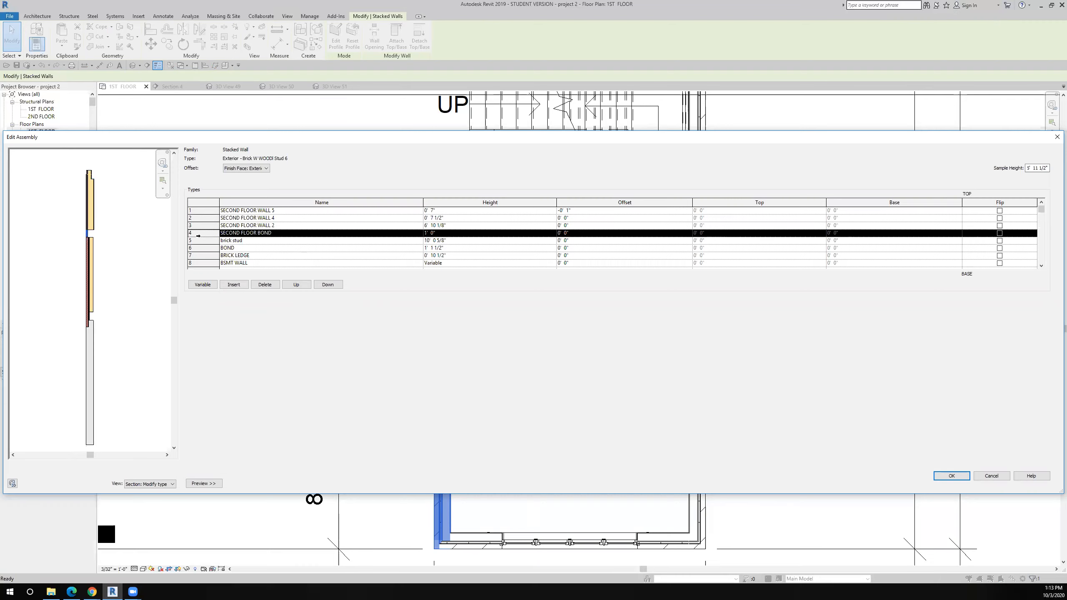
left_click(196, 241)
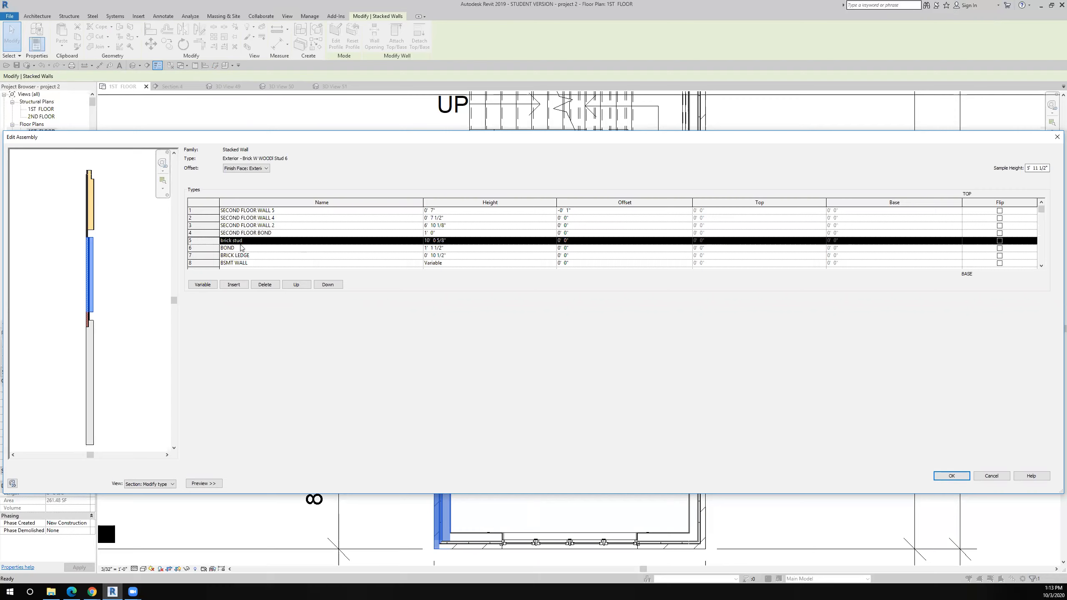
left_click(952, 475)
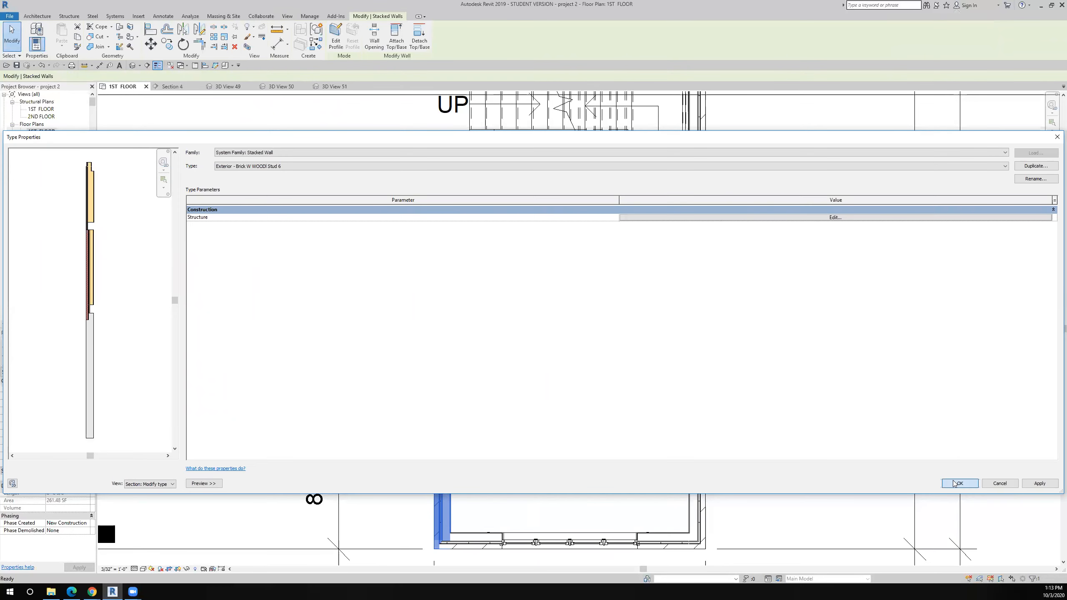
left_click(958, 484)
Step: Draw a vertical Basic Wall of type brick stud, about 2' 6" long, in the empty area outside the building's right exterior wall
scroll(428, 356, "down", 2)
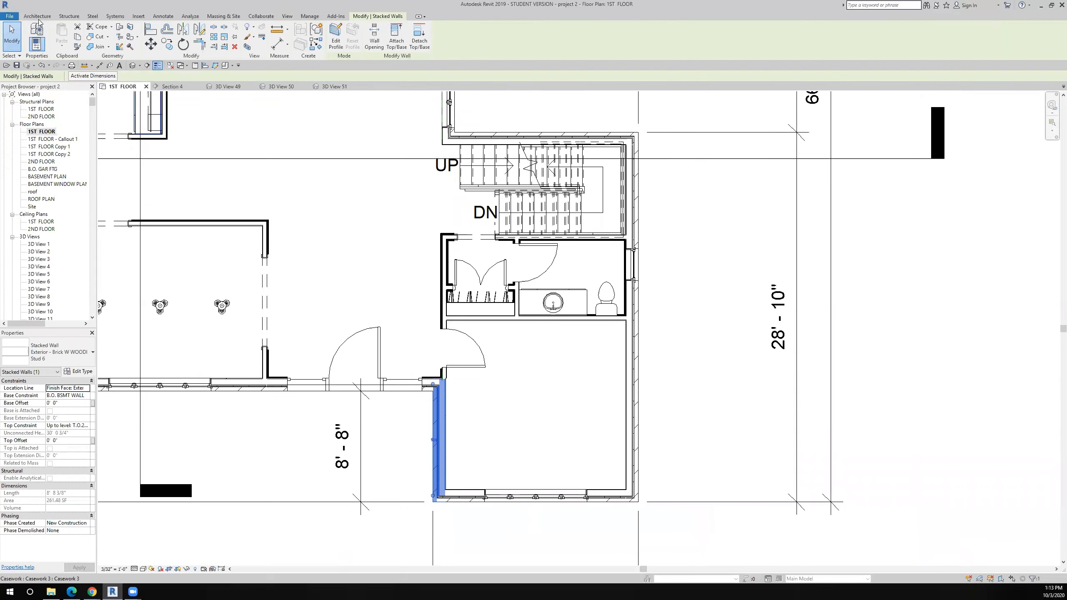
left_click(37, 17)
left_click(35, 35)
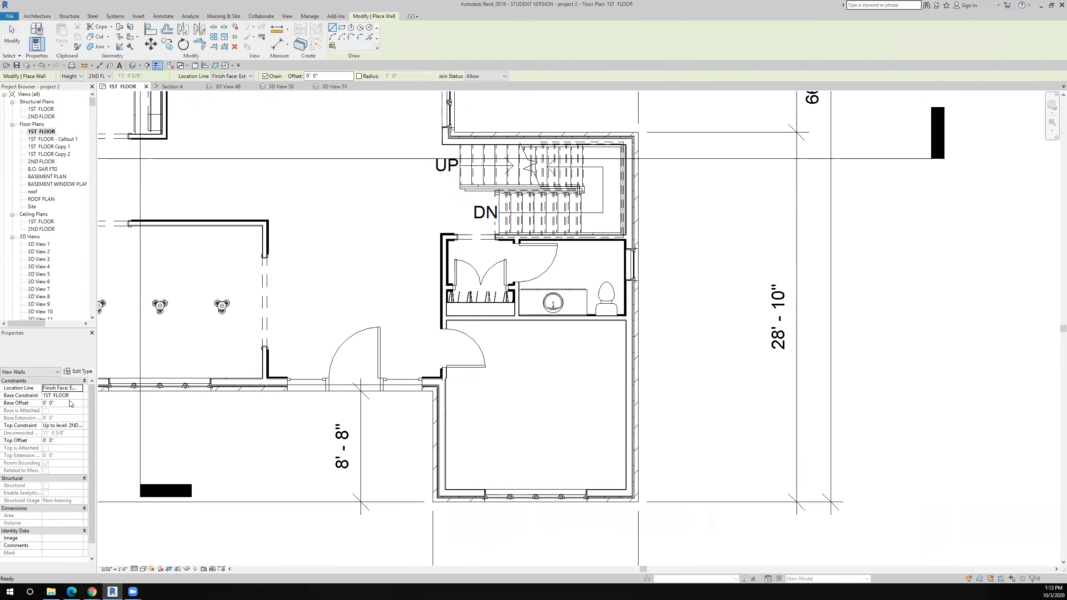
left_click(67, 352)
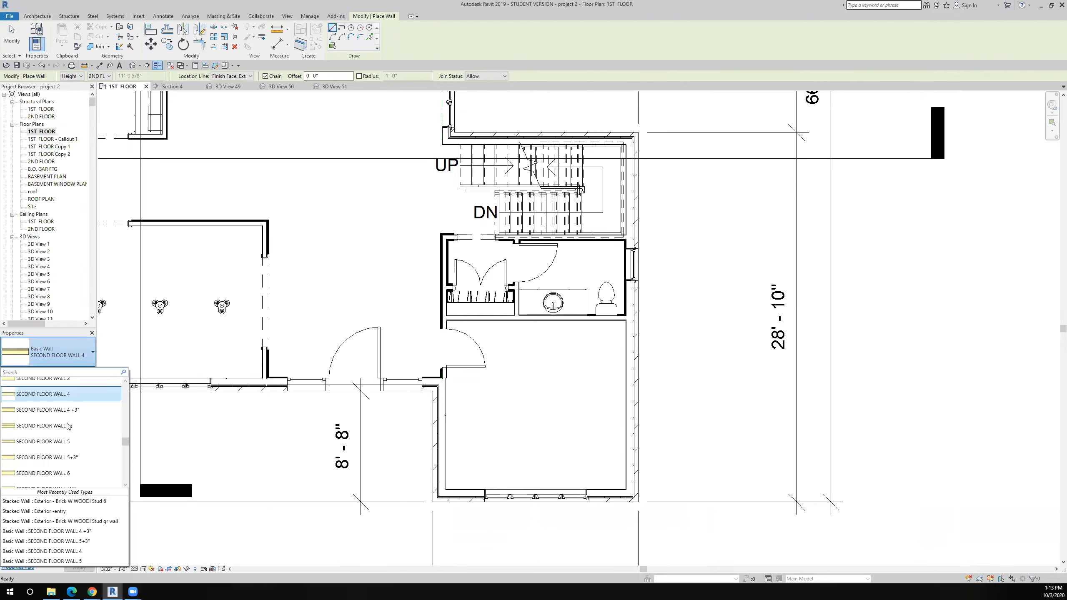
scroll(67, 426, "up", 4)
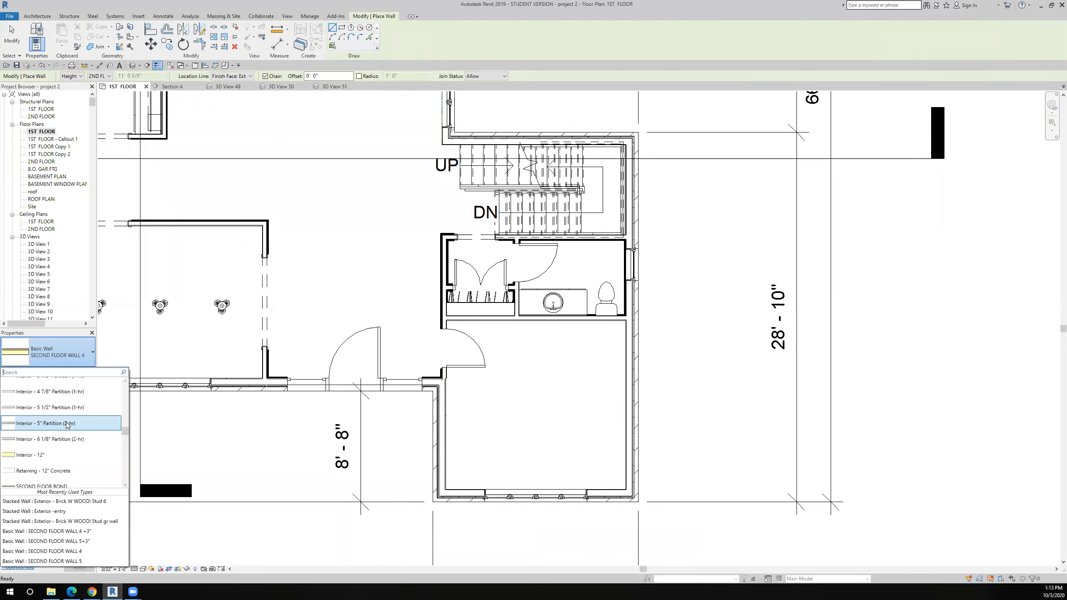
scroll(67, 424, "up", 5)
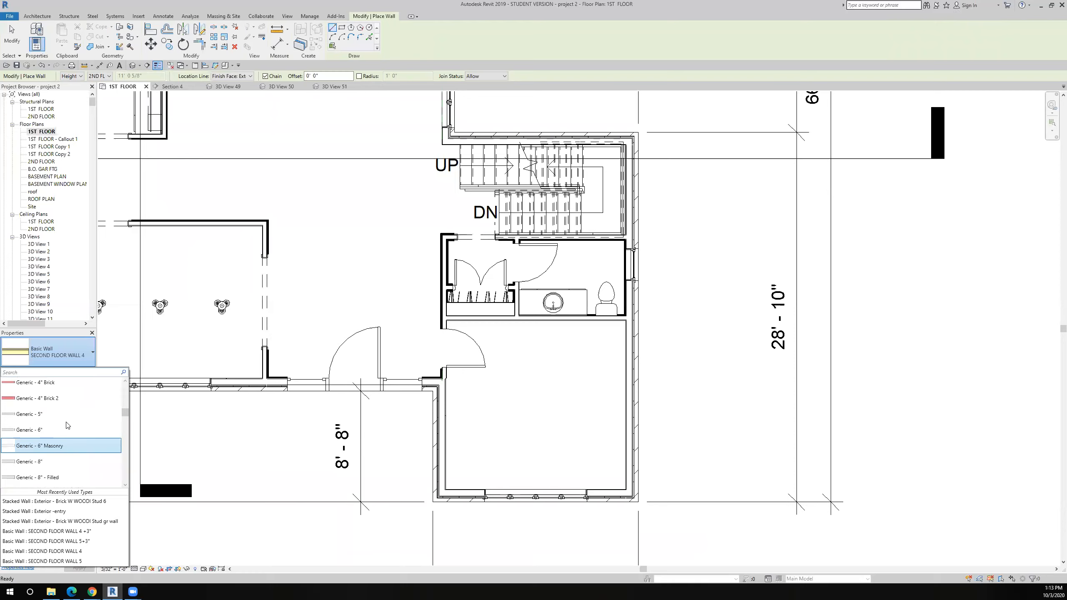
scroll(67, 424, "up", 3)
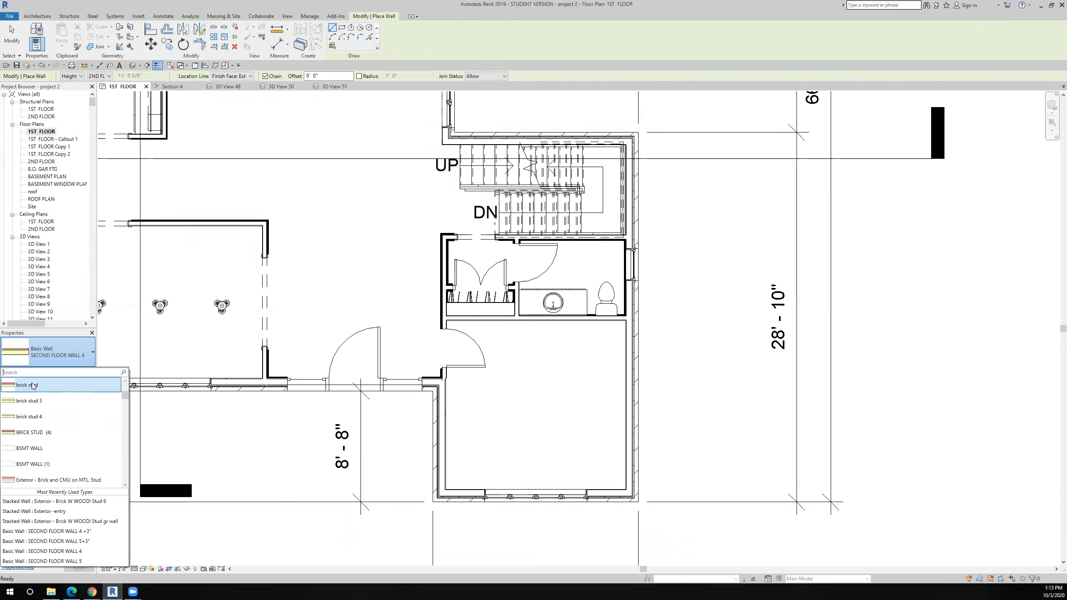
left_click(33, 386)
left_click(668, 406)
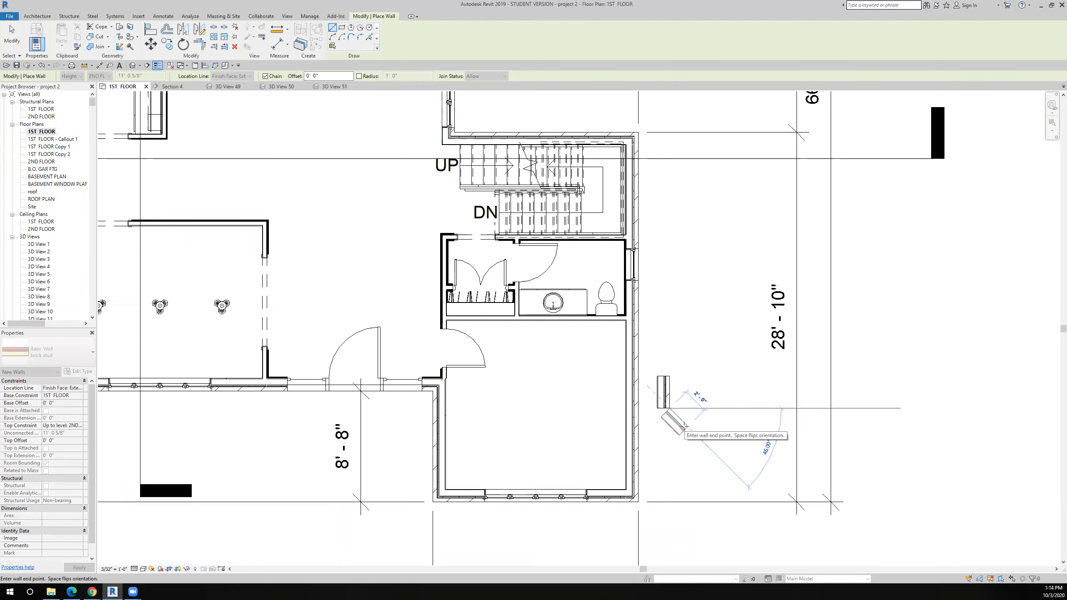
key("Escape")
key("Escape")
Step: Duplicate the short wall's brick stud type under the name brick stud +1"
left_click(671, 383)
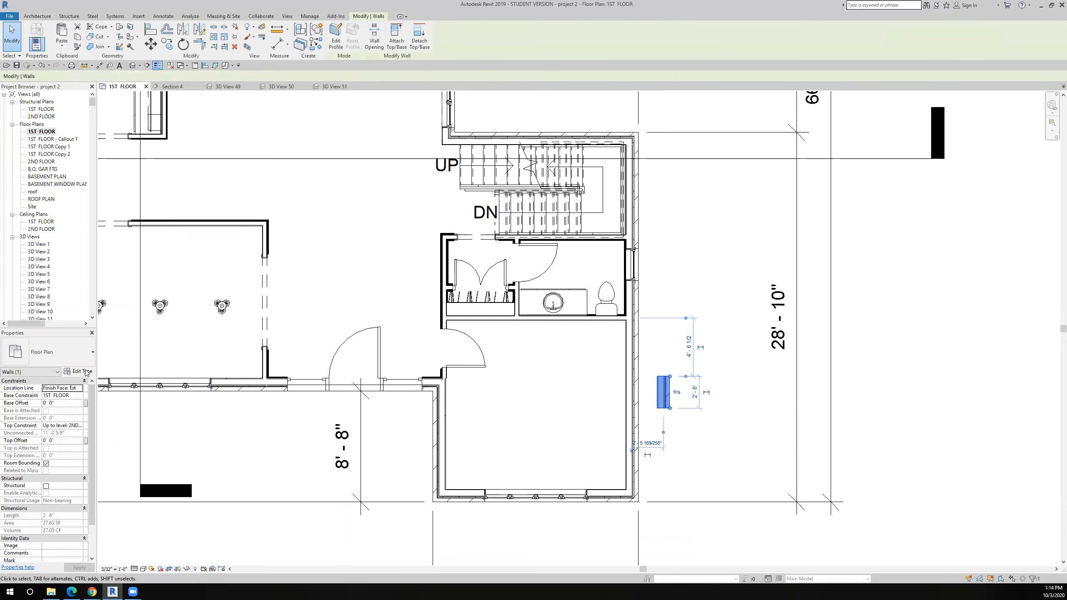
left_click(79, 371)
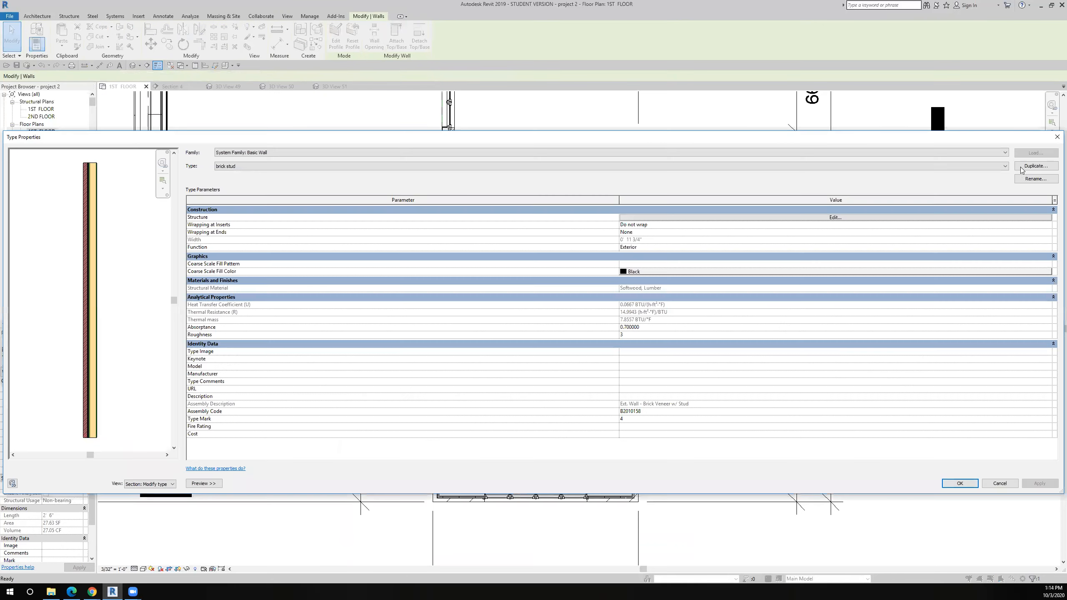
left_click(1017, 166)
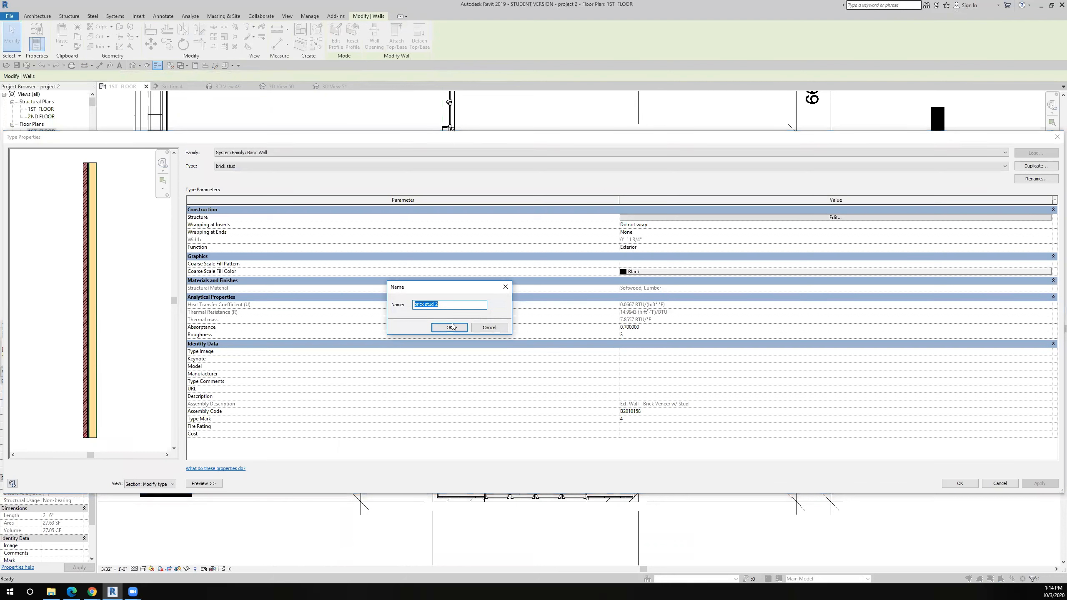
left_click(445, 305)
left_click(448, 328)
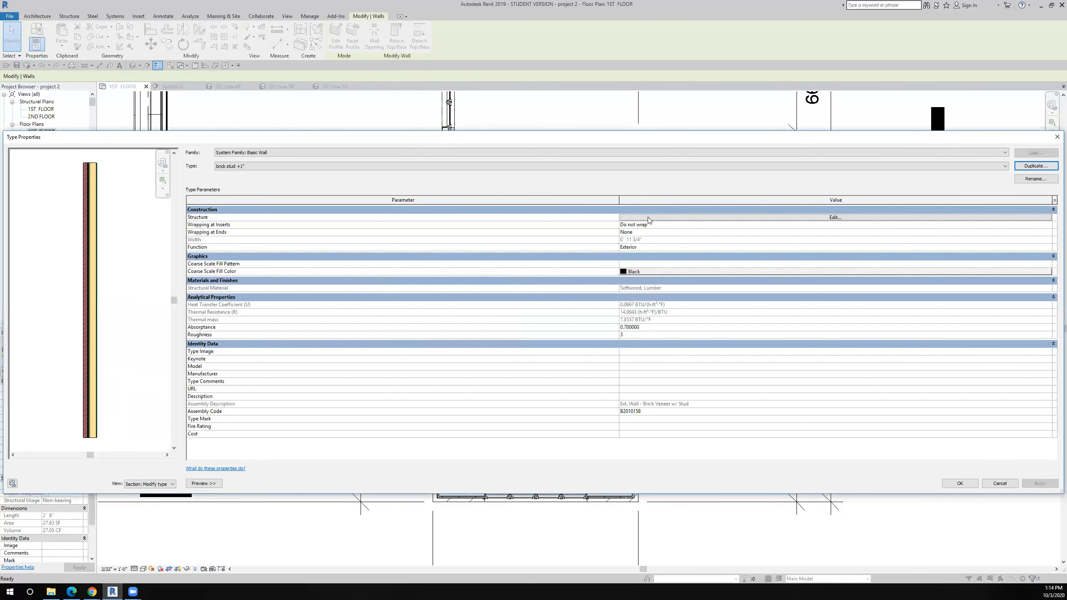
Step: Set the Softwood, Lumber structure layer of the brick stud +1" type to a thickness of 6 1/2"
left_click(648, 217)
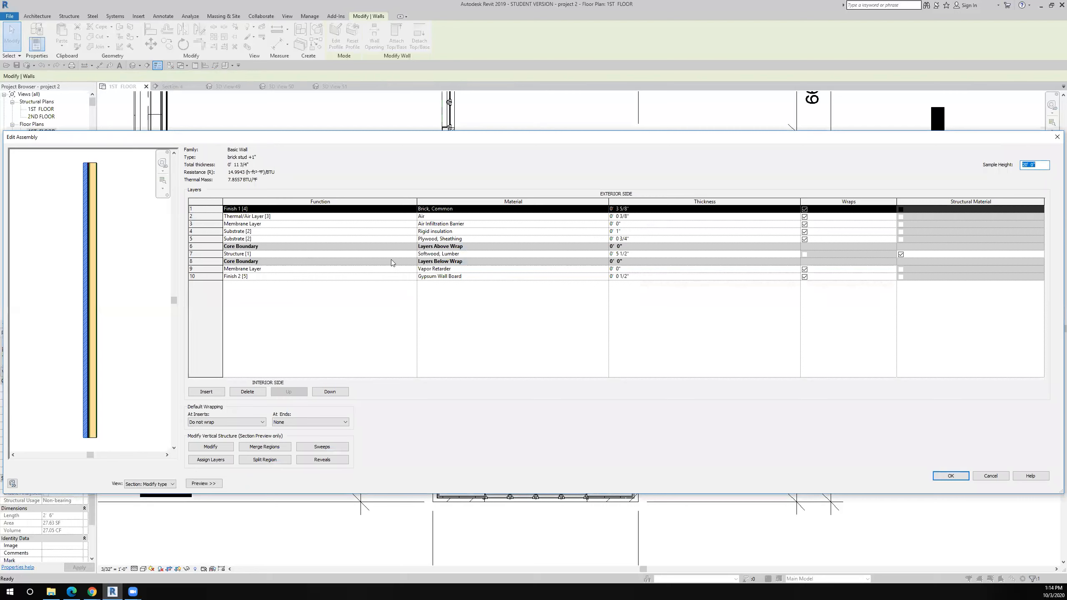
left_click(620, 254)
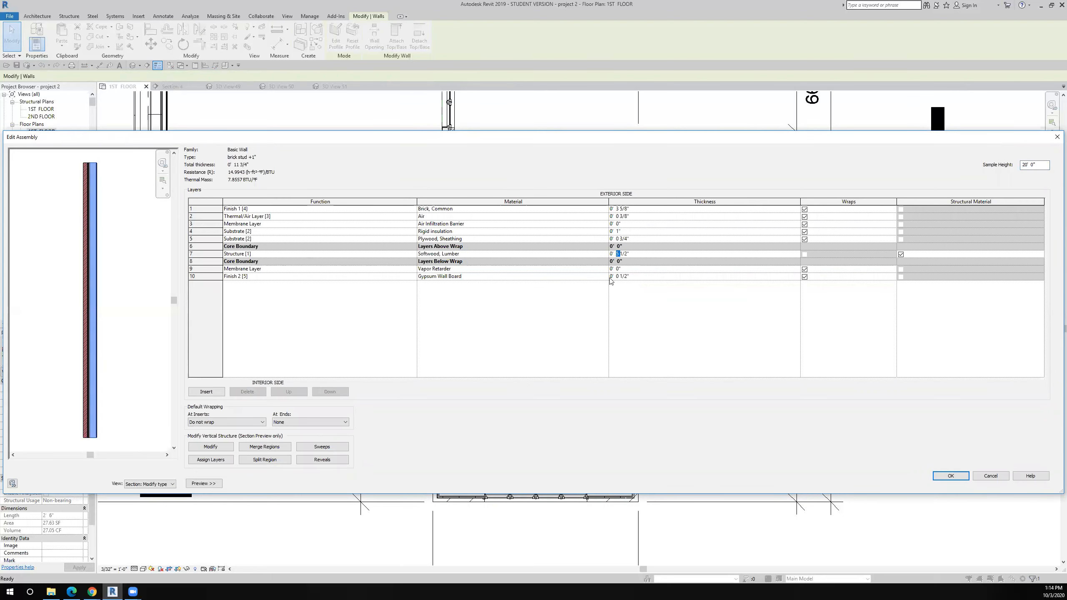
type("6")
left_click(951, 475)
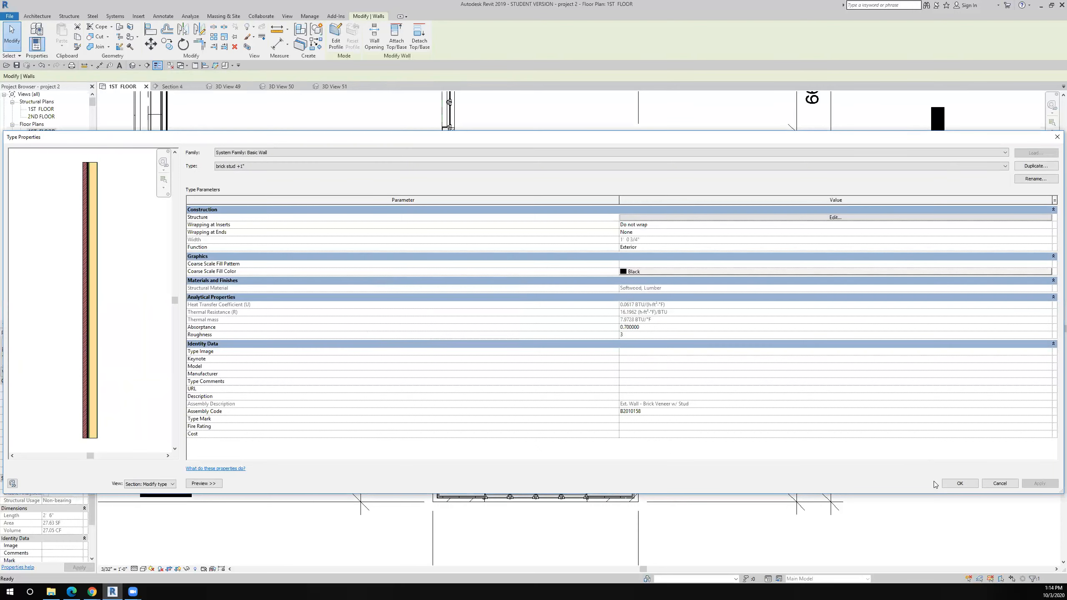
left_click(944, 485)
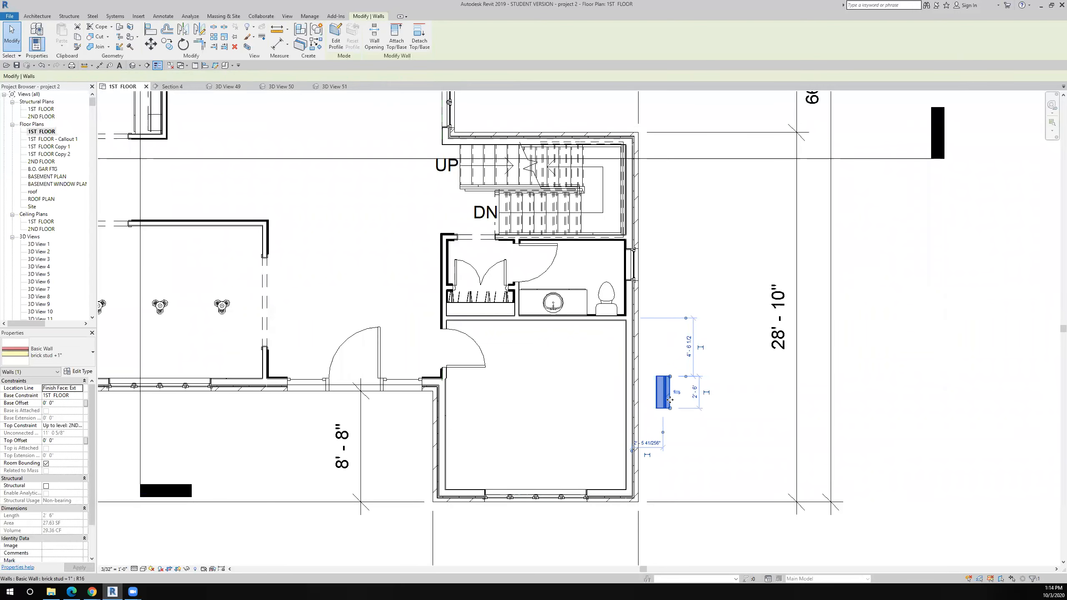
left_click(439, 433)
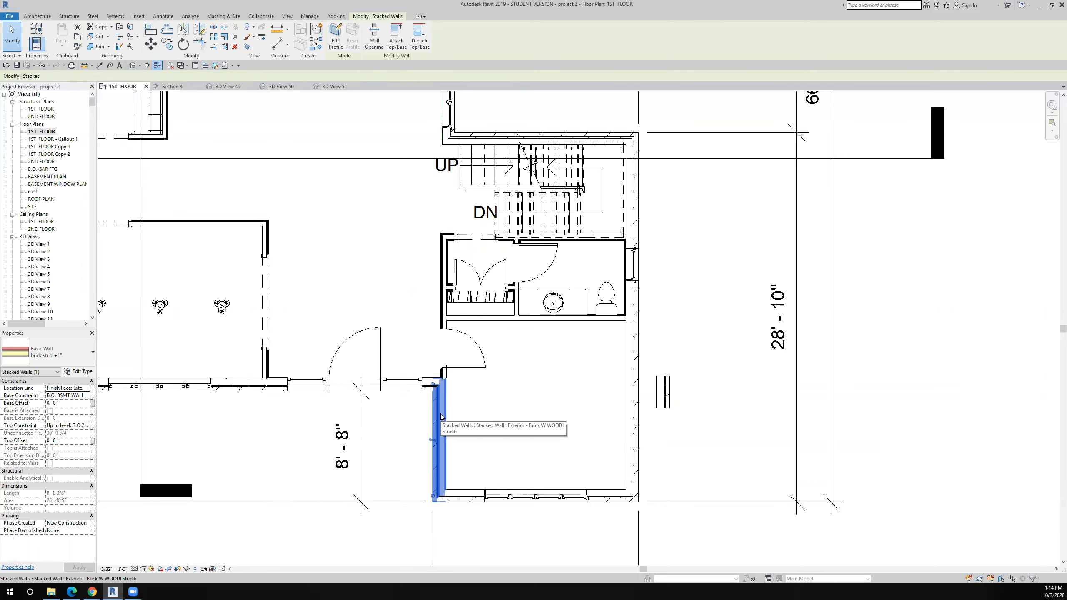
left_click(72, 372)
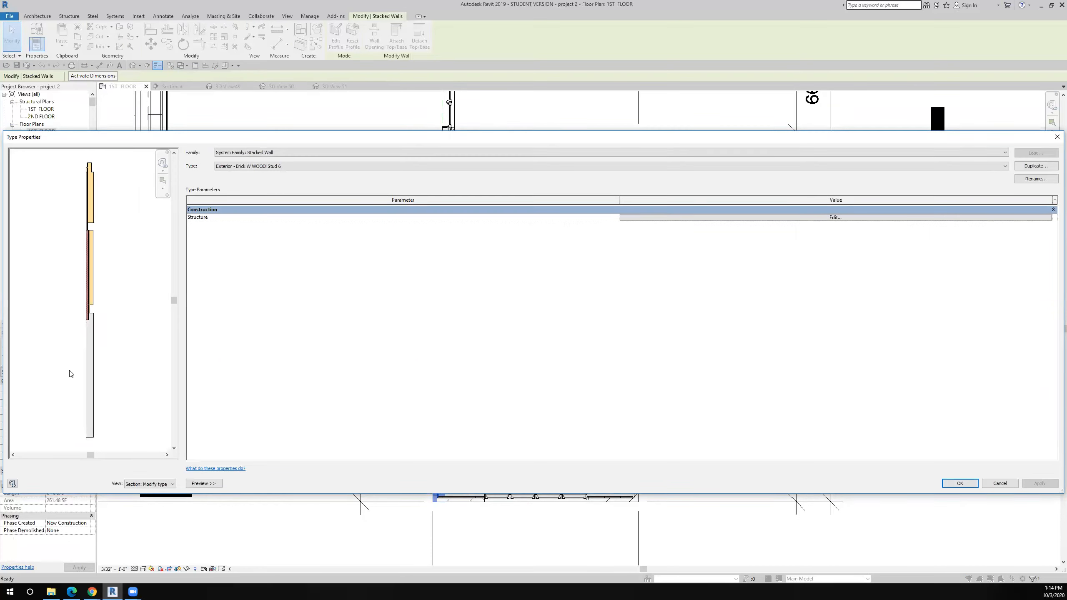
left_click(650, 218)
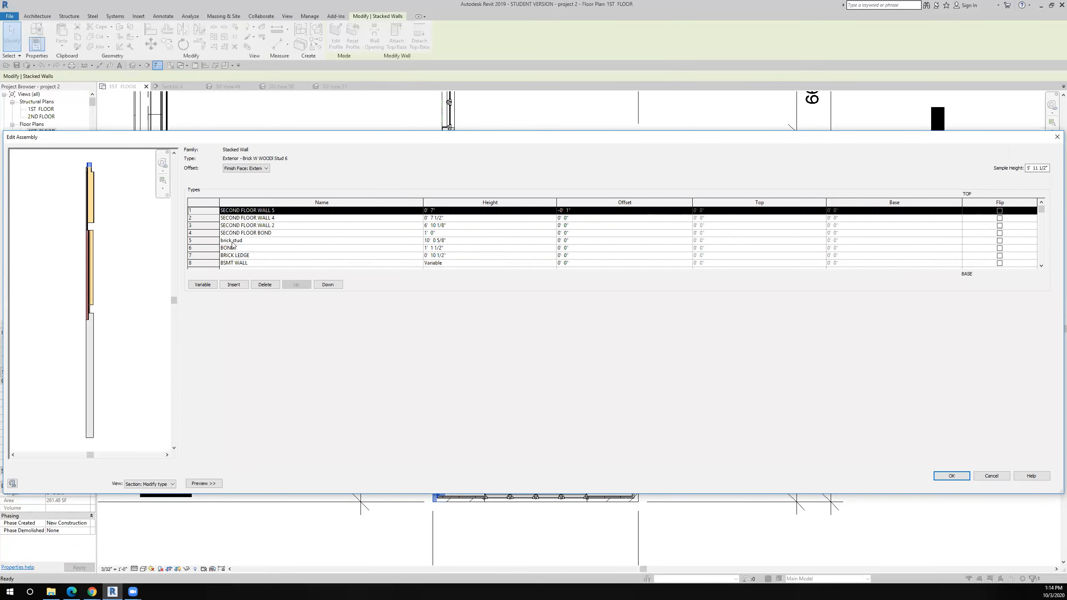
left_click(228, 242)
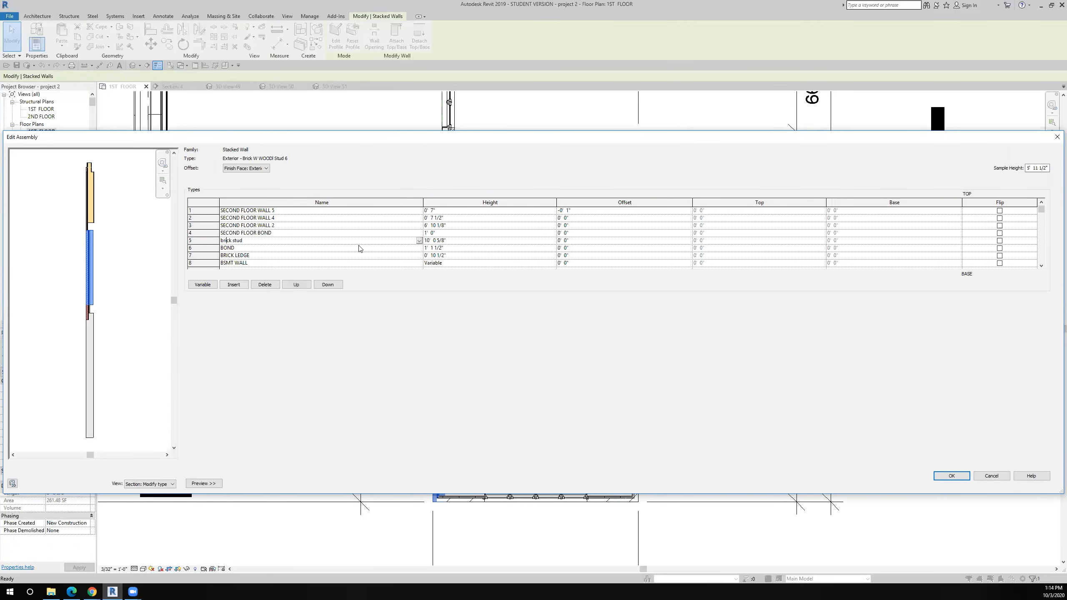
left_click(419, 241)
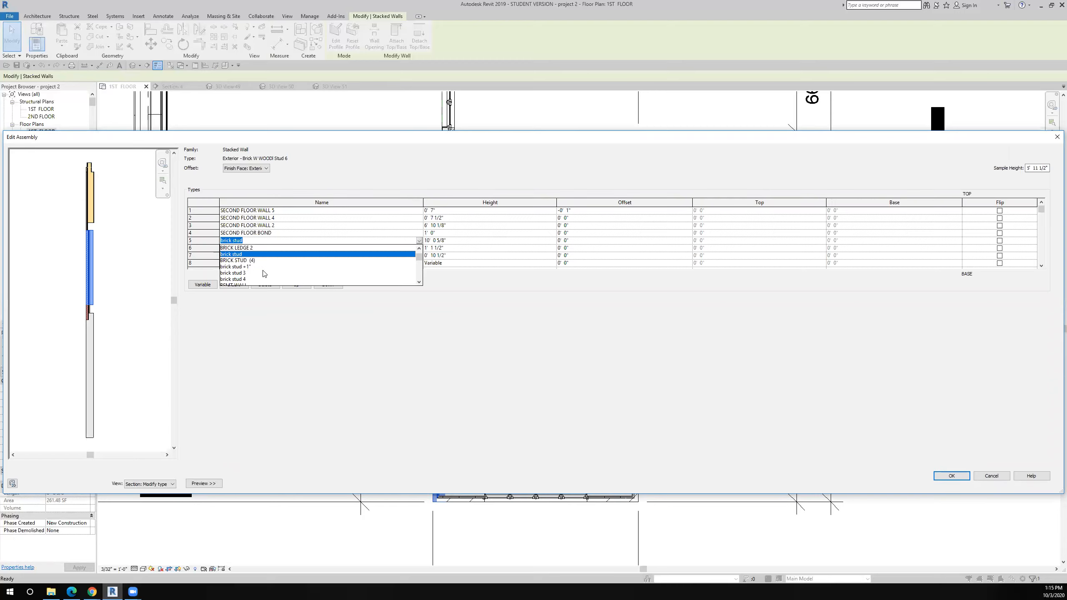
left_click(238, 267)
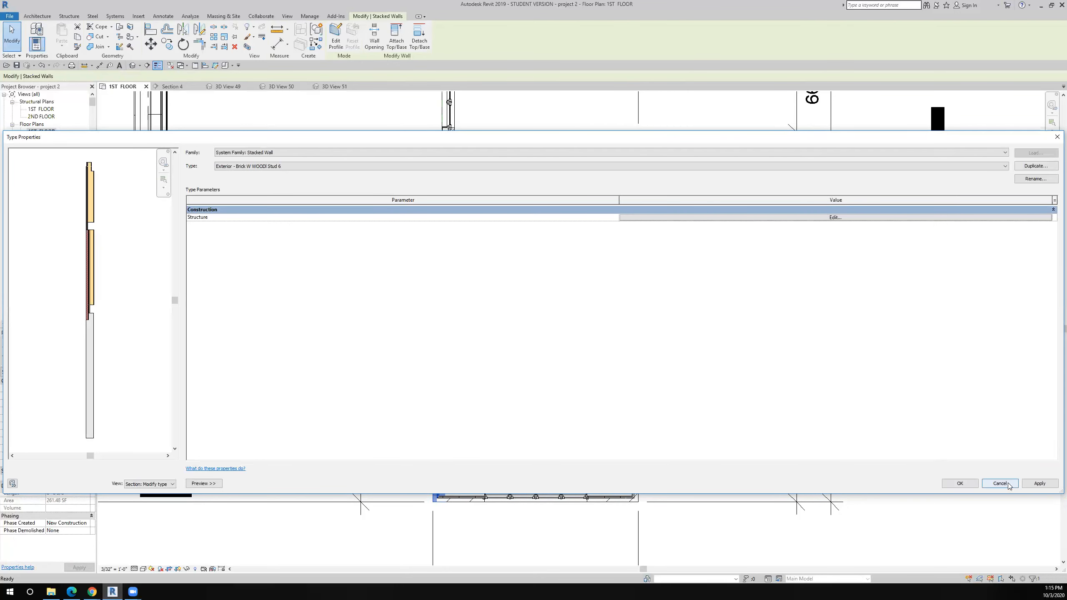
left_click(1000, 484)
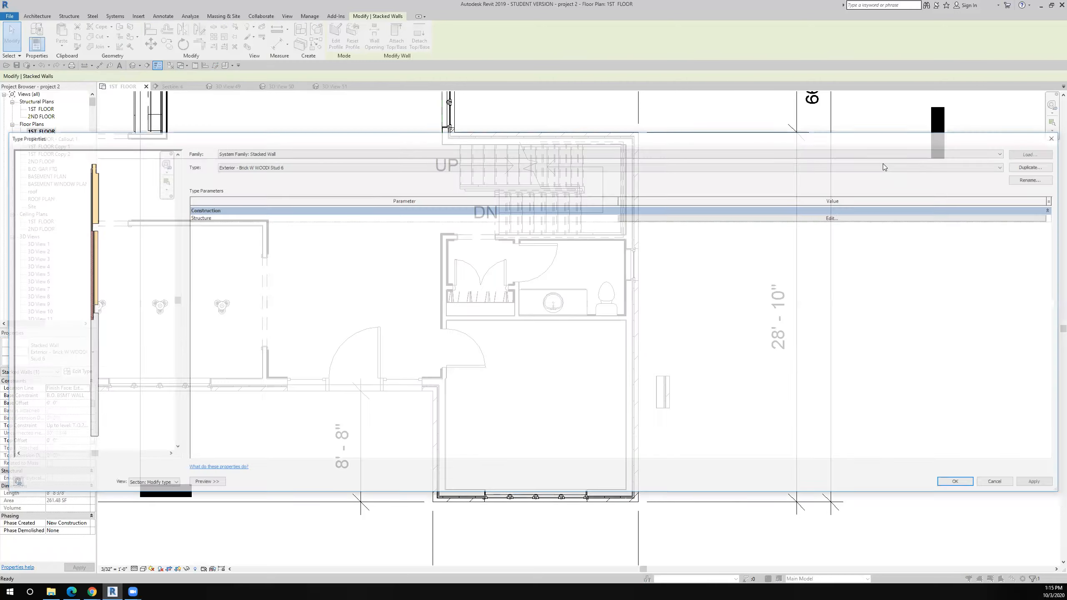
Step: Duplicate the stacked wall type of the lower-right room's left exterior wall under the name Exterior - Brick W WOODI Stud +1"
left_click(1021, 167)
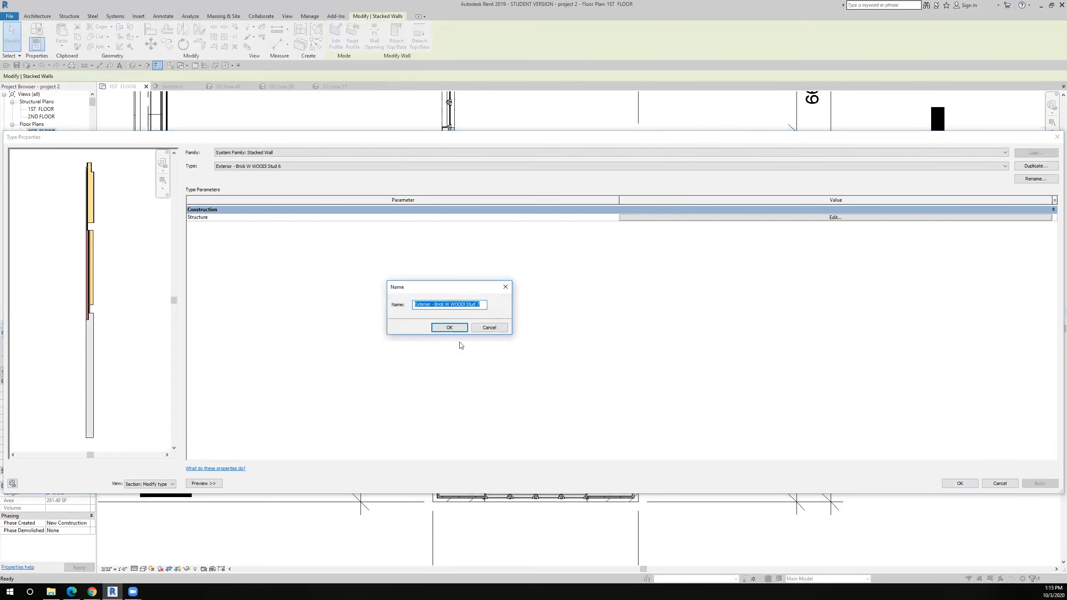
left_click(482, 304)
key("BackSpace")
left_click(448, 329)
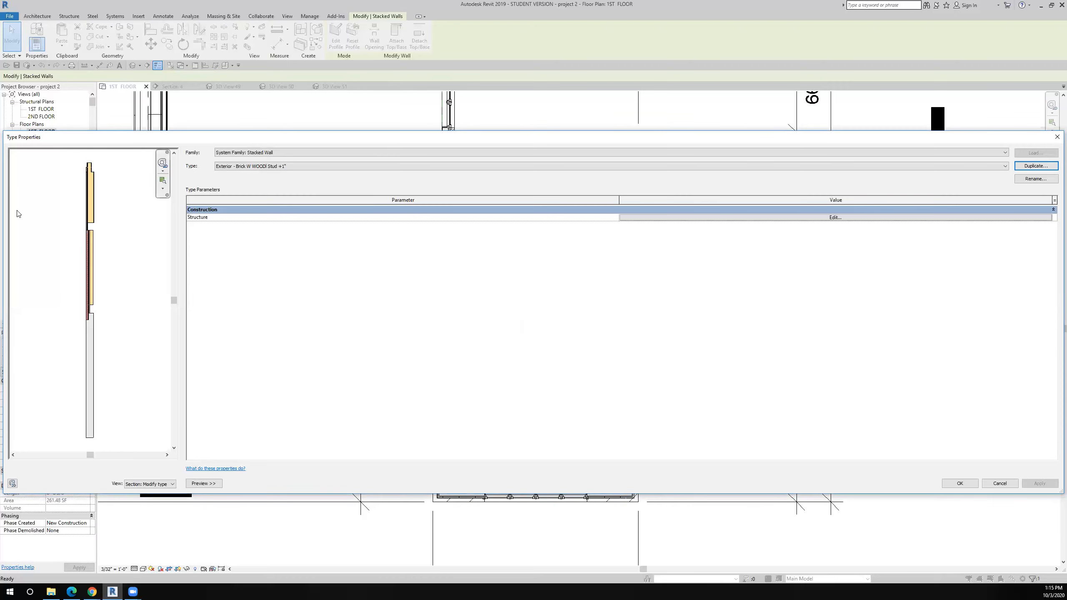
Step: Replace the brick stud subwall in row 5 of the Exterior - Brick W WOODI Stud +1" assembly with brick stud +1"
left_click(651, 218)
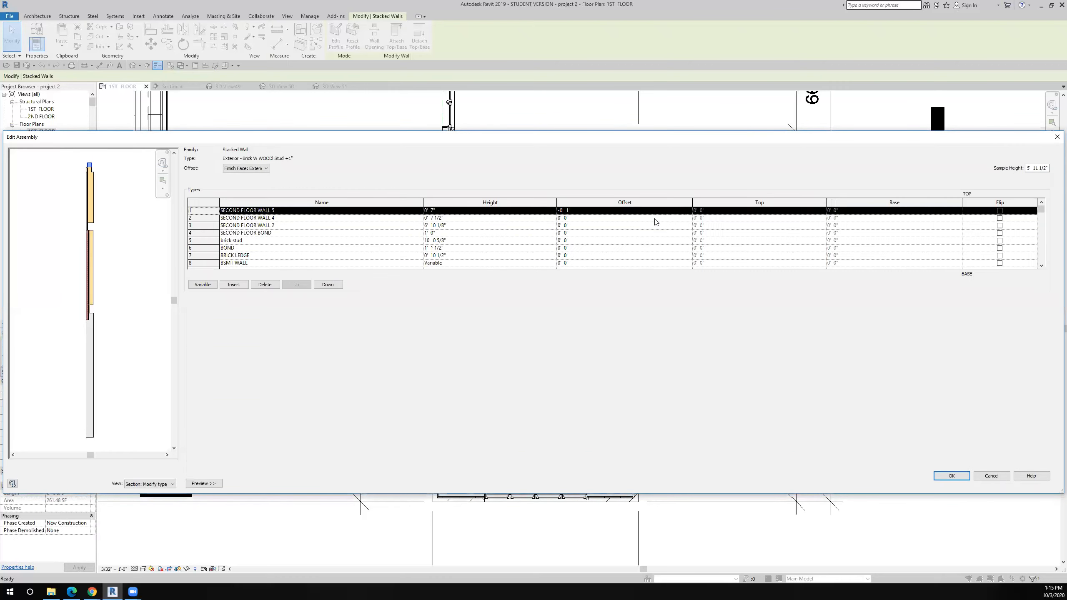
left_click(258, 242)
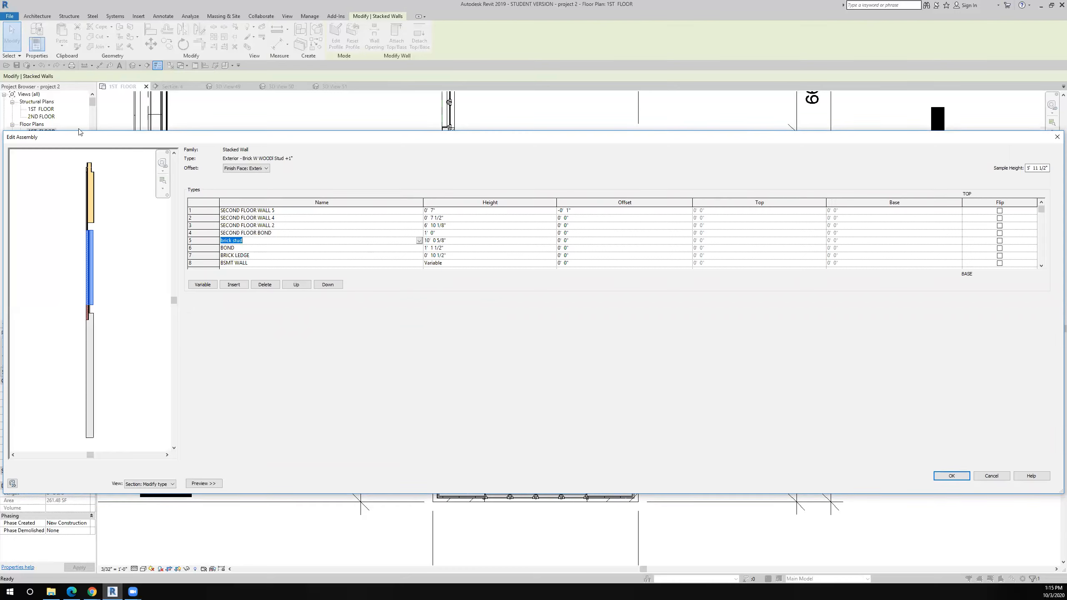
left_click(419, 242)
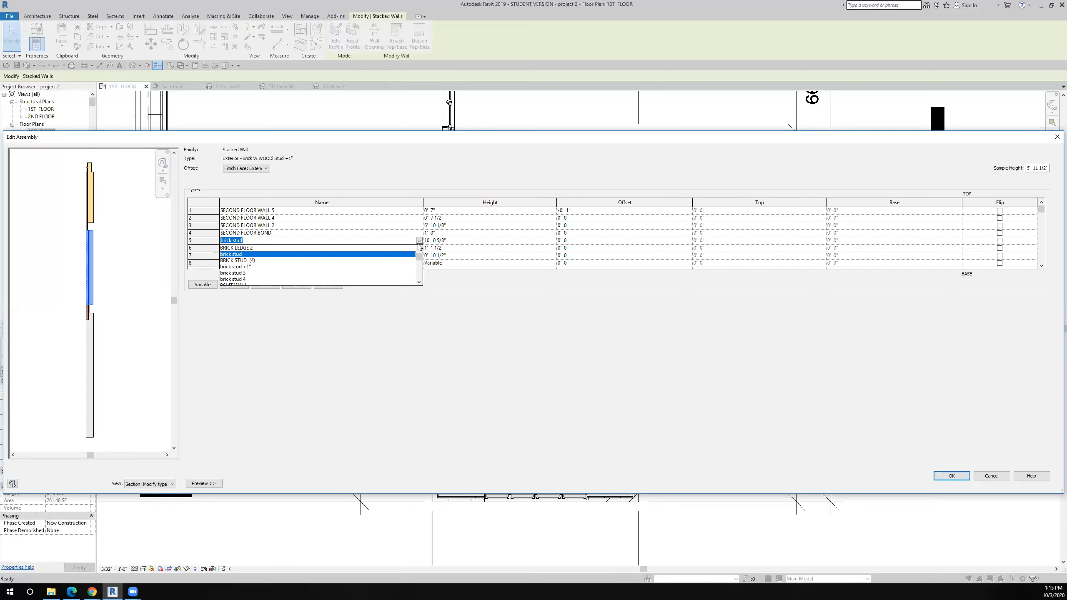
left_click(247, 267)
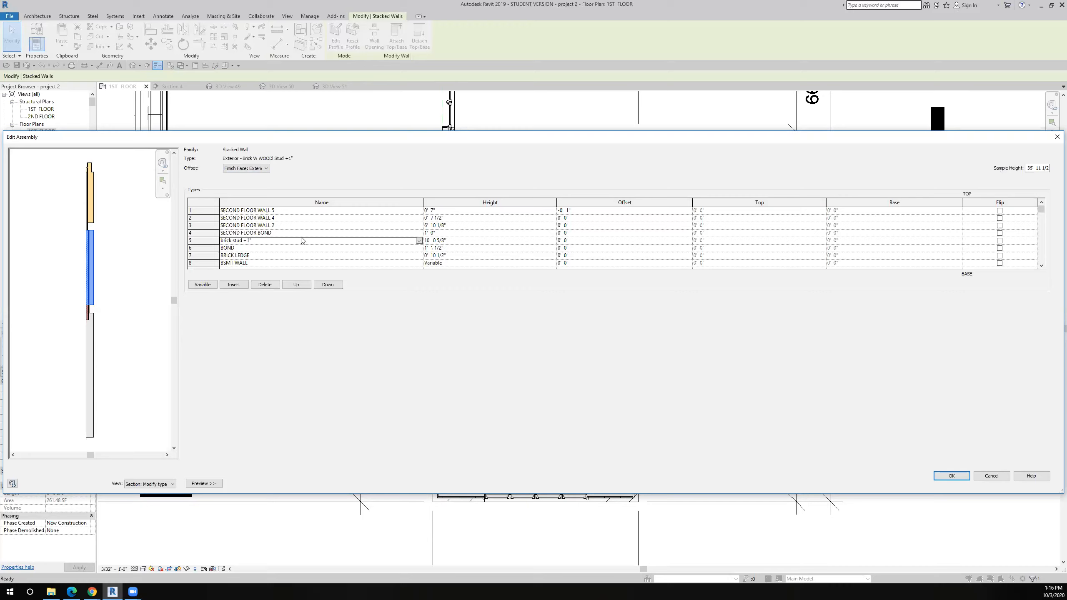
left_click(952, 475)
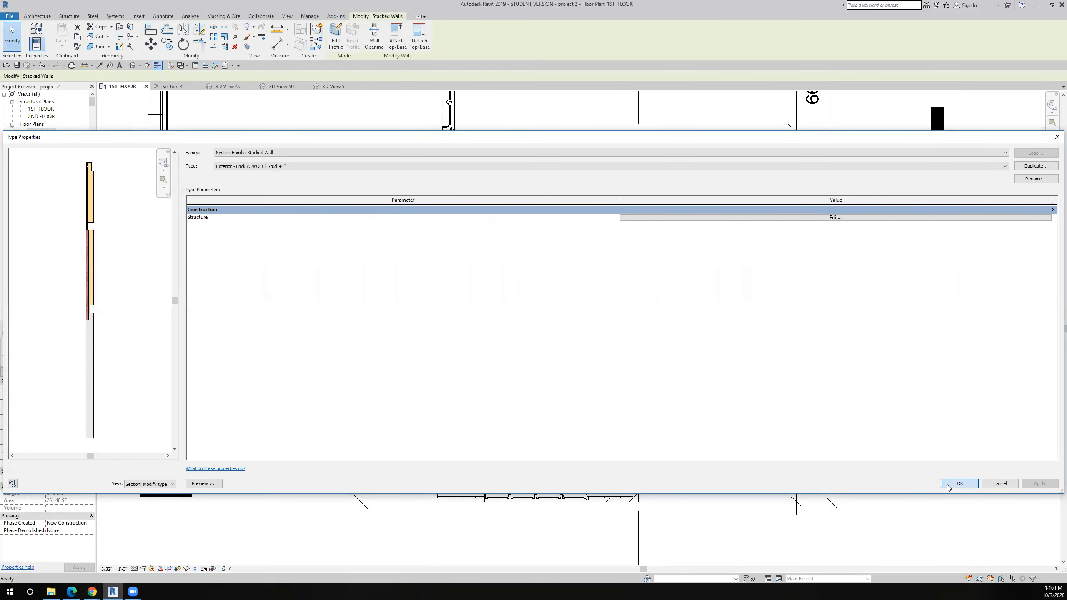
left_click(949, 486)
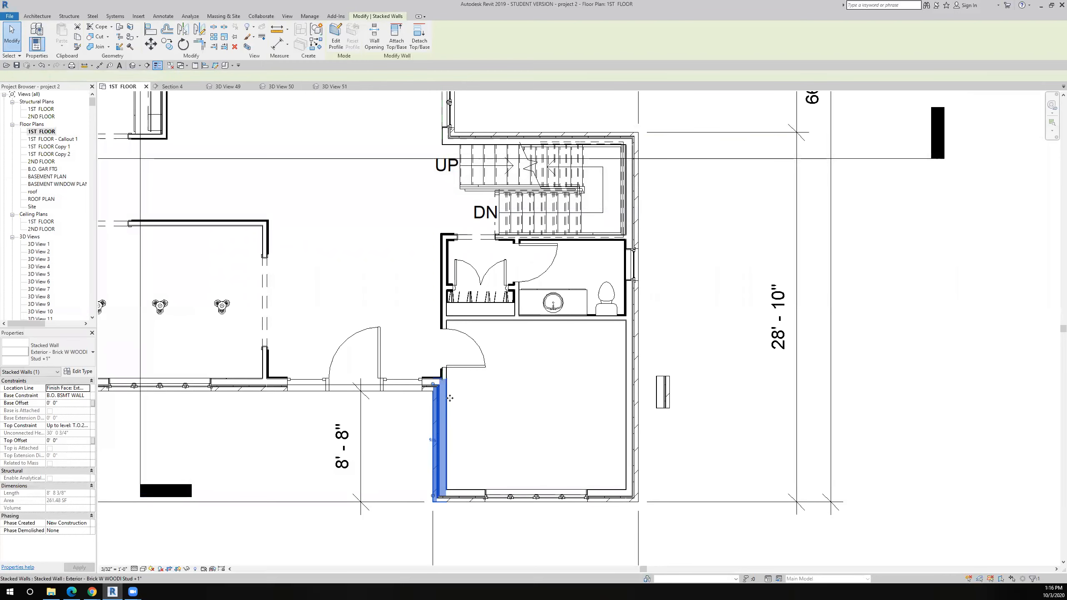
scroll(450, 398, "up", 8)
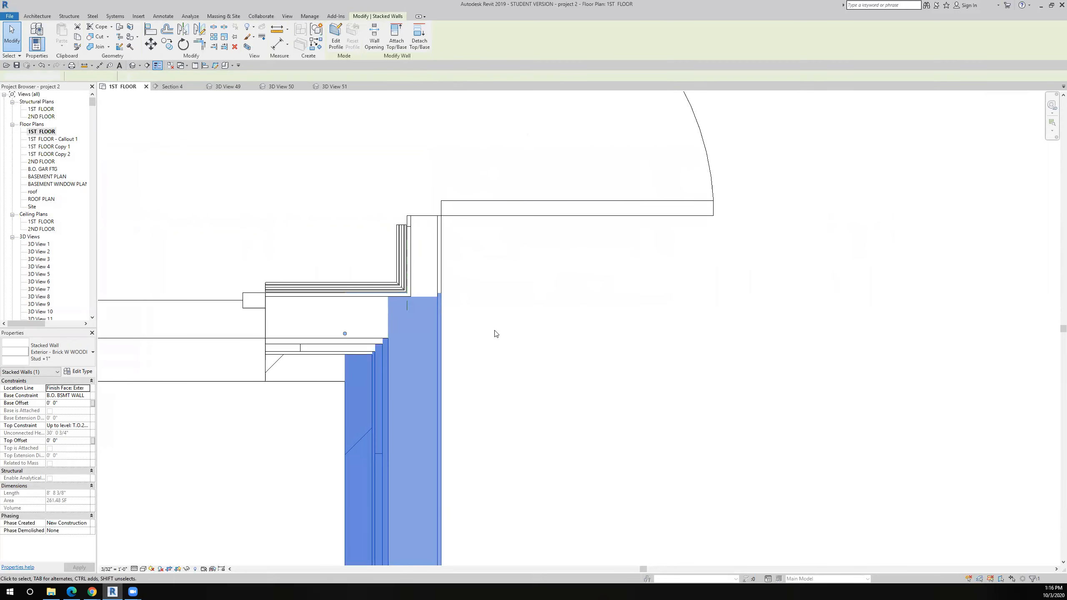
scroll(494, 334, "down", 6)
scroll(500, 349, "down", 3)
left_click(514, 414)
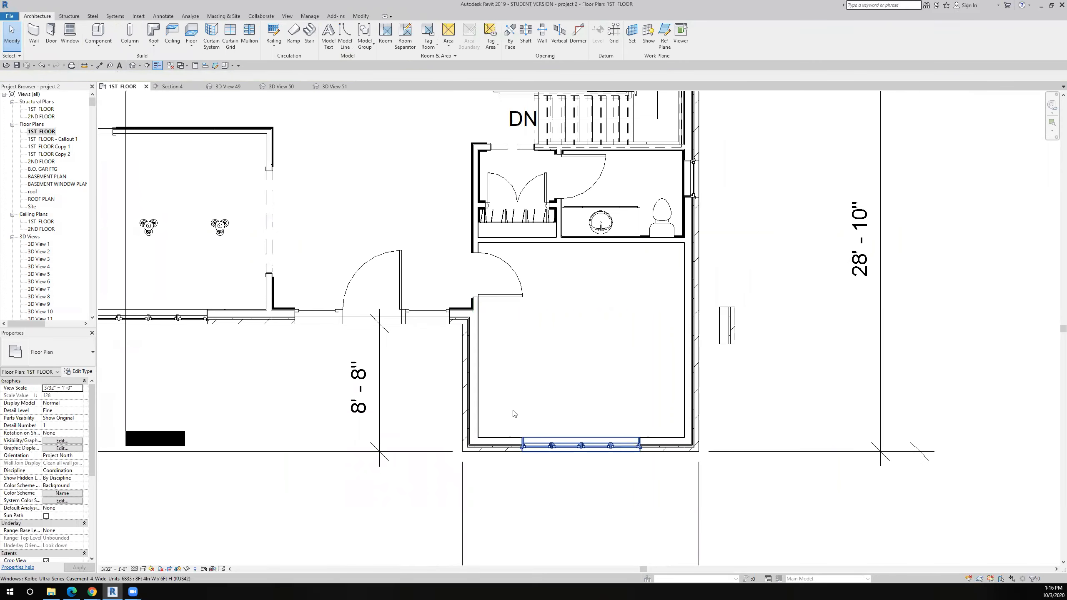